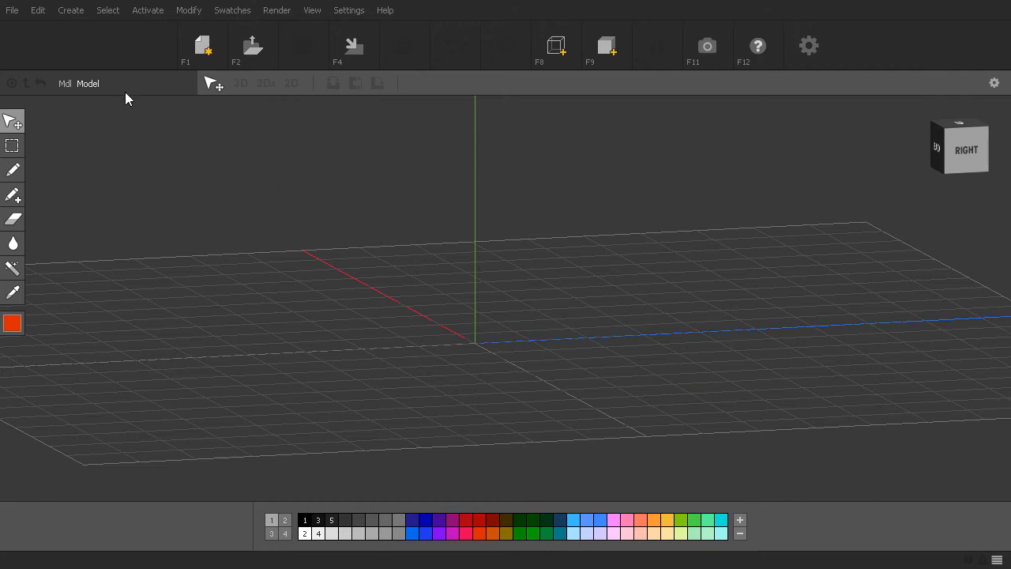
- Import the PNG image deer.png into the model
{"action": "left_click", "coordinate": [12, 11]}
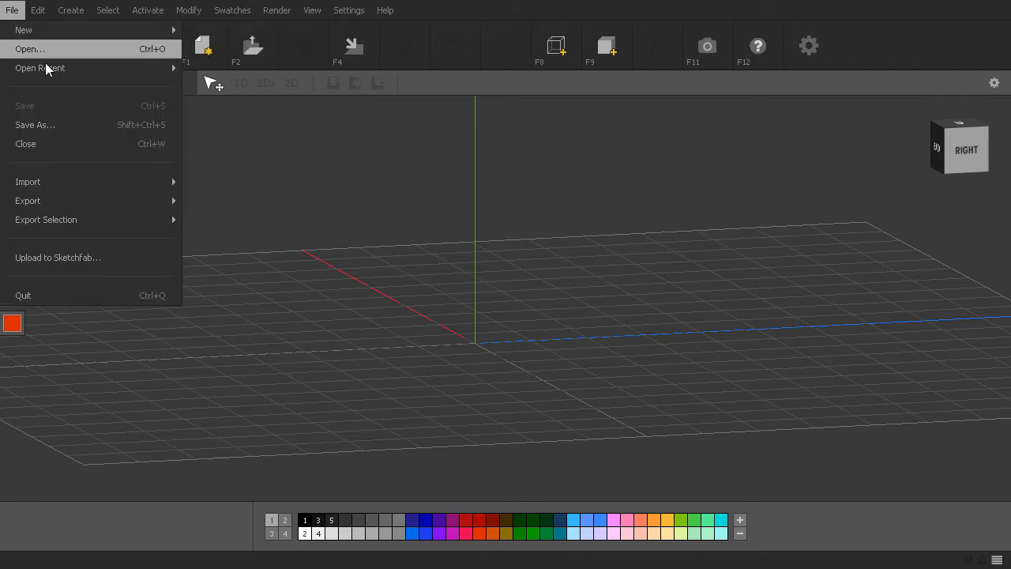
{"action": "mouse_move", "coordinate": [77, 189]}
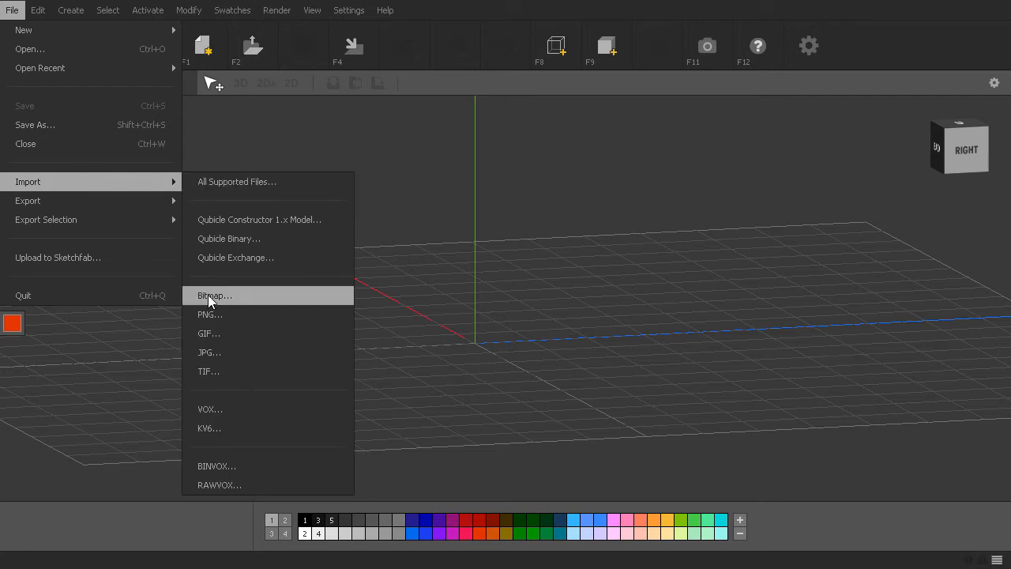
{"action": "left_click", "coordinate": [210, 317]}
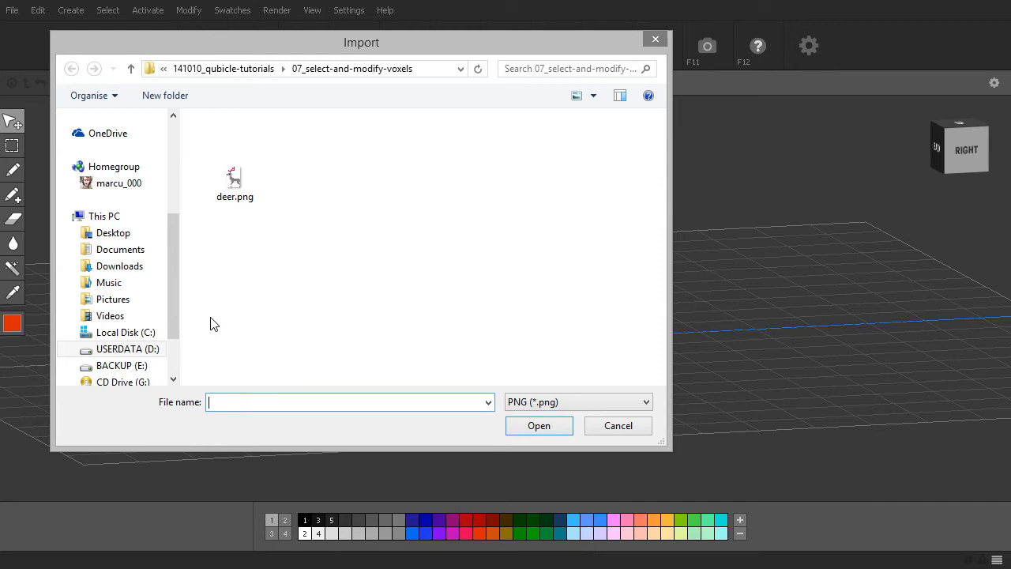
{"action": "left_click", "coordinate": [237, 184]}
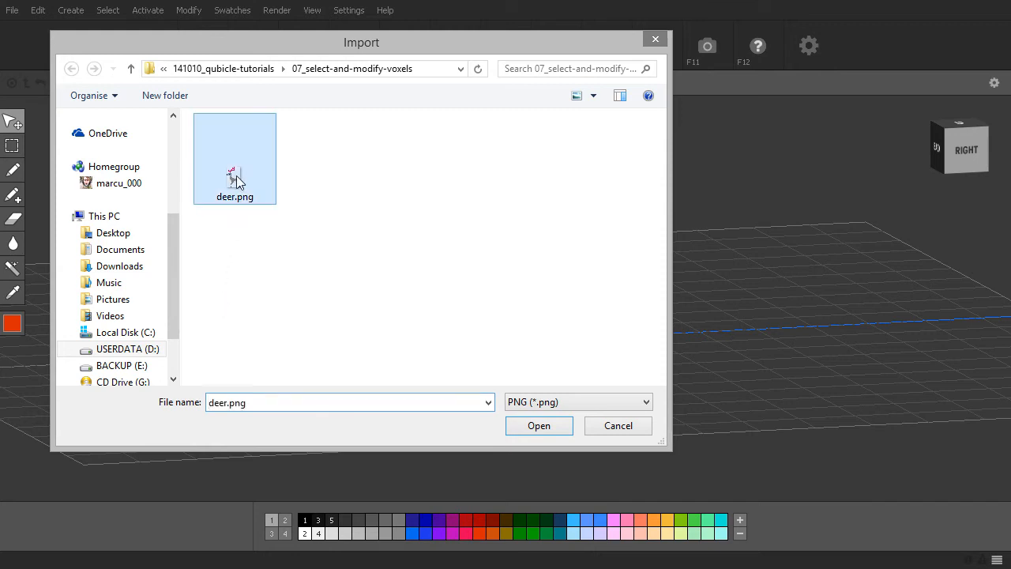
{"action": "left_click", "coordinate": [538, 425]}
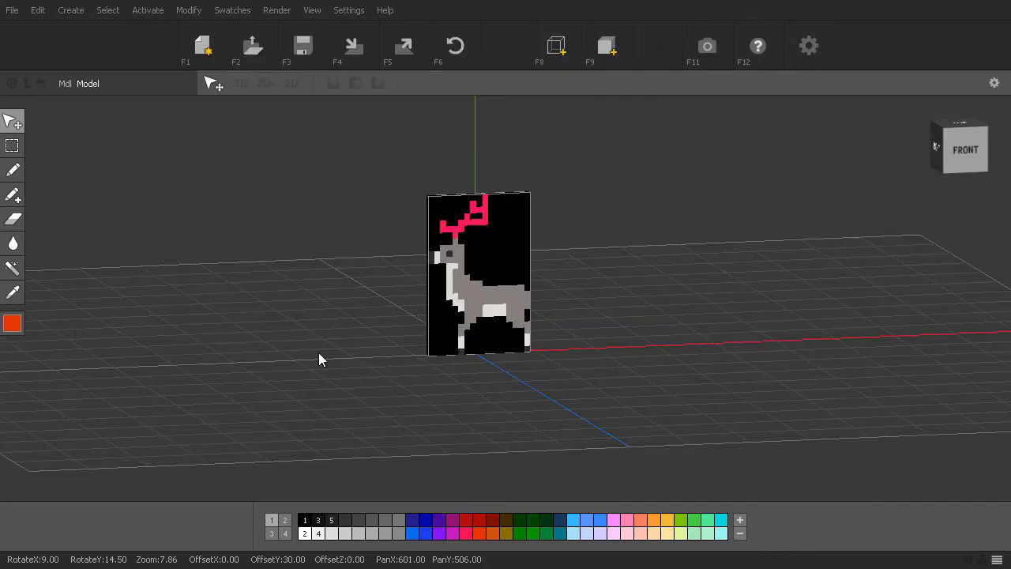
- Open the deer matrix for editing and delete all black background areas around the deer and its antlers using the Magic Wand
{"action": "scroll", "coordinate": [463, 283], "scroll_direction": "up", "scroll_amount": 3}
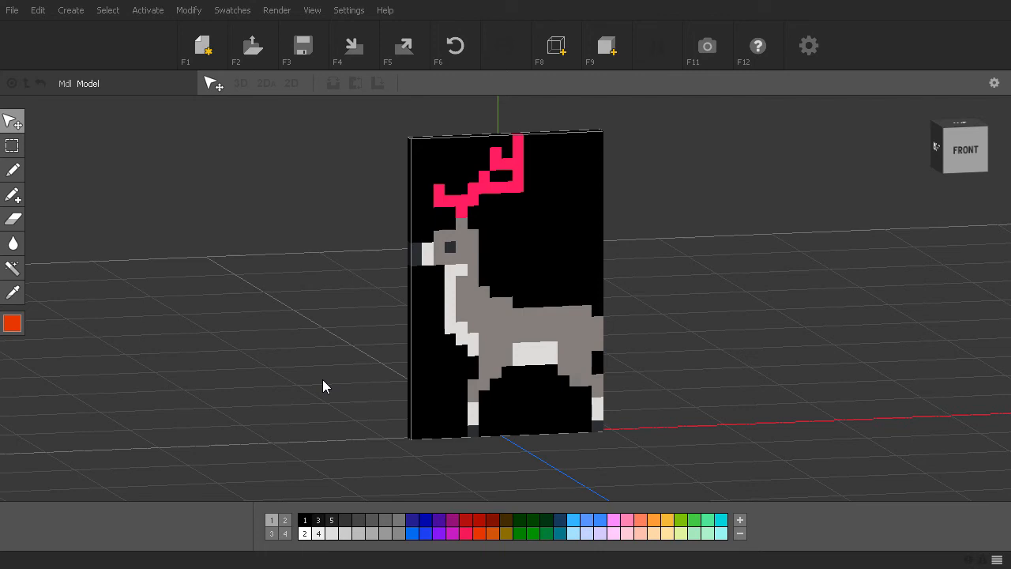
{"action": "left_click", "coordinate": [16, 267]}
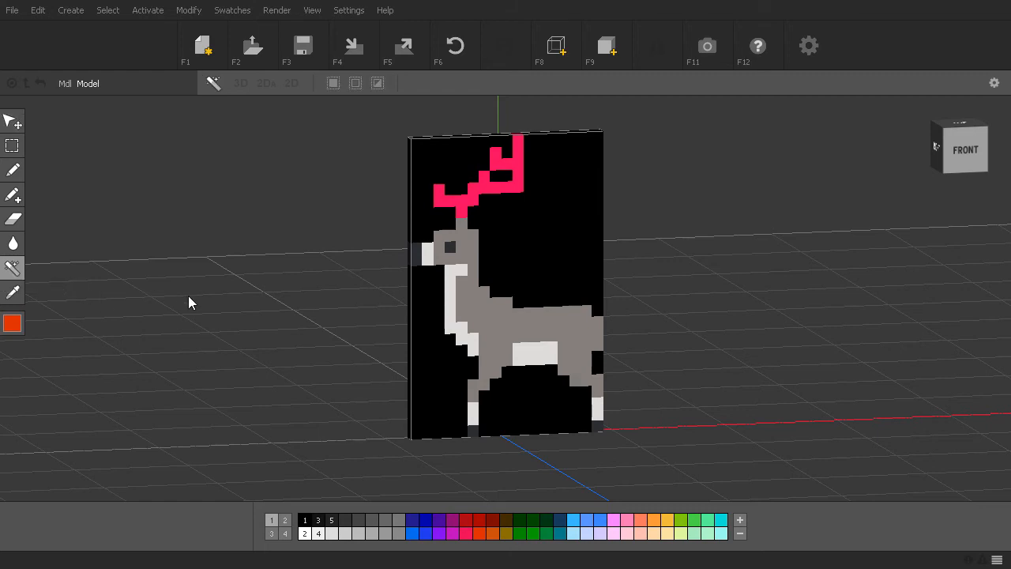
{"action": "double_click", "coordinate": [532, 270]}
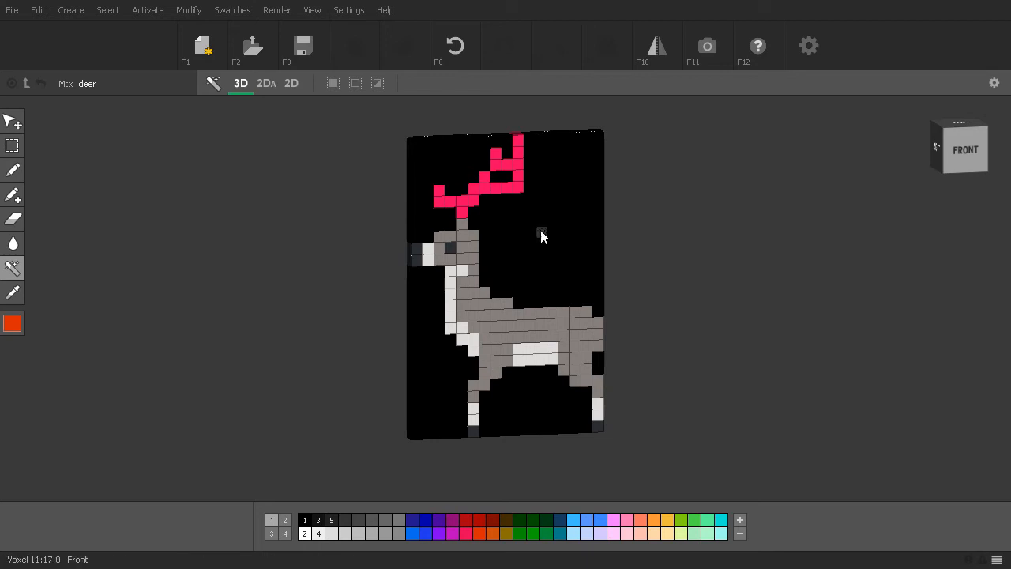
{"action": "left_click", "coordinate": [544, 229]}
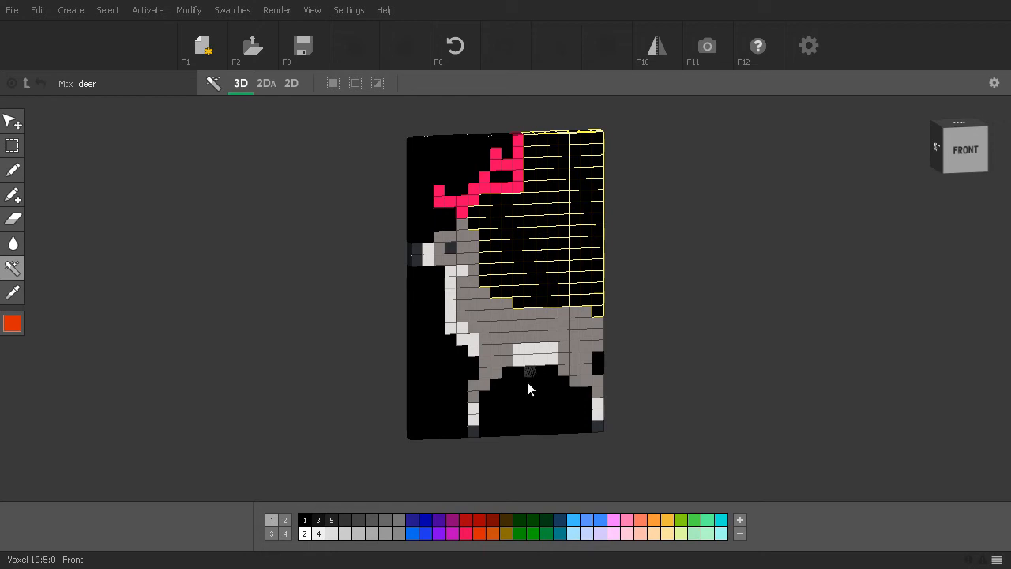
{"action": "left_click", "coordinate": [517, 406], "text": "shift"}
{"action": "left_click", "coordinate": [596, 365], "text": "shift"}
{"action": "left_click", "coordinate": [420, 356], "text": "shift"}
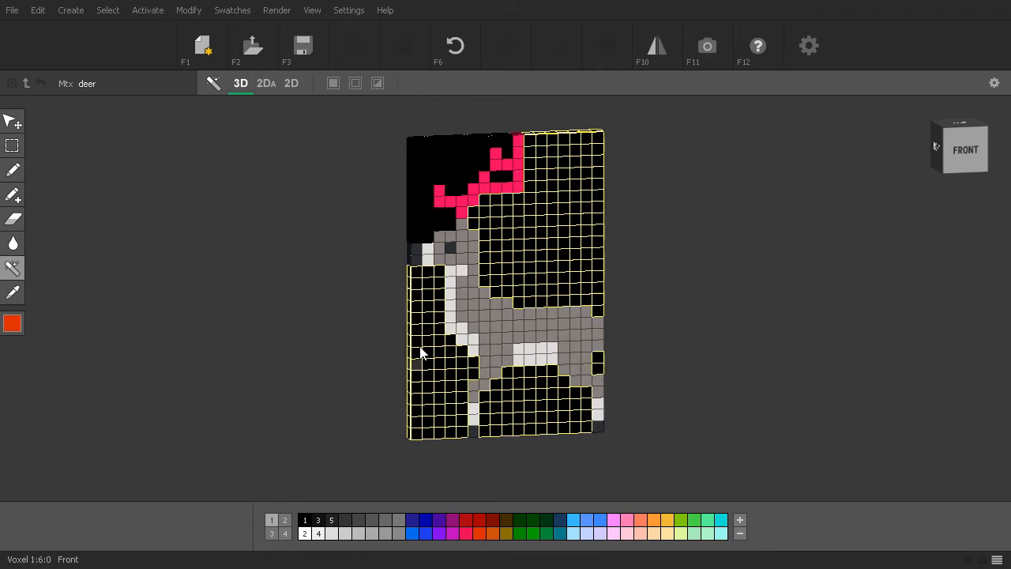
{"action": "left_click", "coordinate": [423, 233], "text": "shift"}
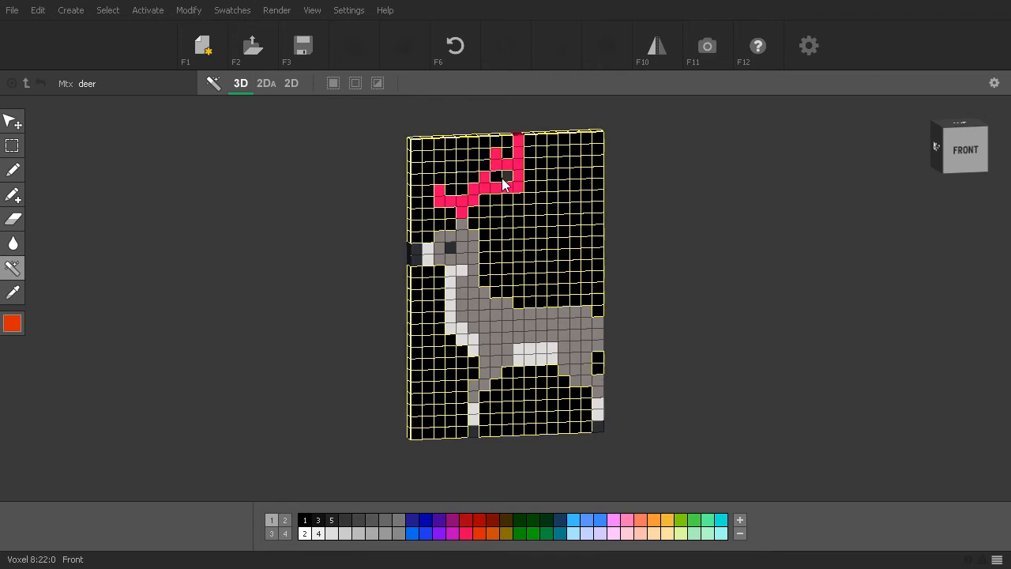
{"action": "key", "text": "Delete"}
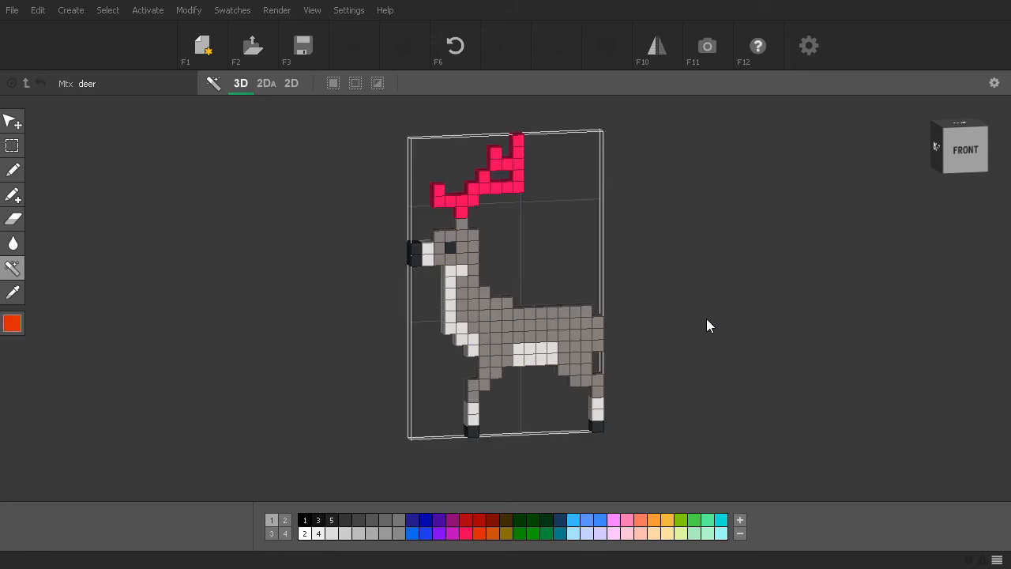
- Resize the deer matrix's workarea to a depth of 7
{"action": "right_click_drag", "start_coordinate": [272, 343], "coordinate": [357, 337]}
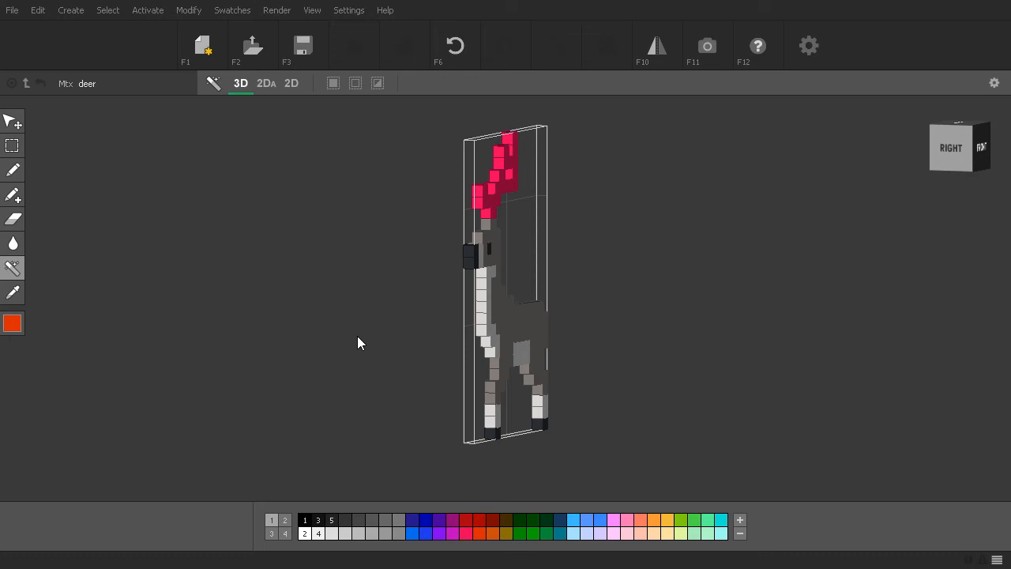
{"action": "left_click", "coordinate": [190, 10]}
{"action": "mouse_move", "coordinate": [196, 47]}
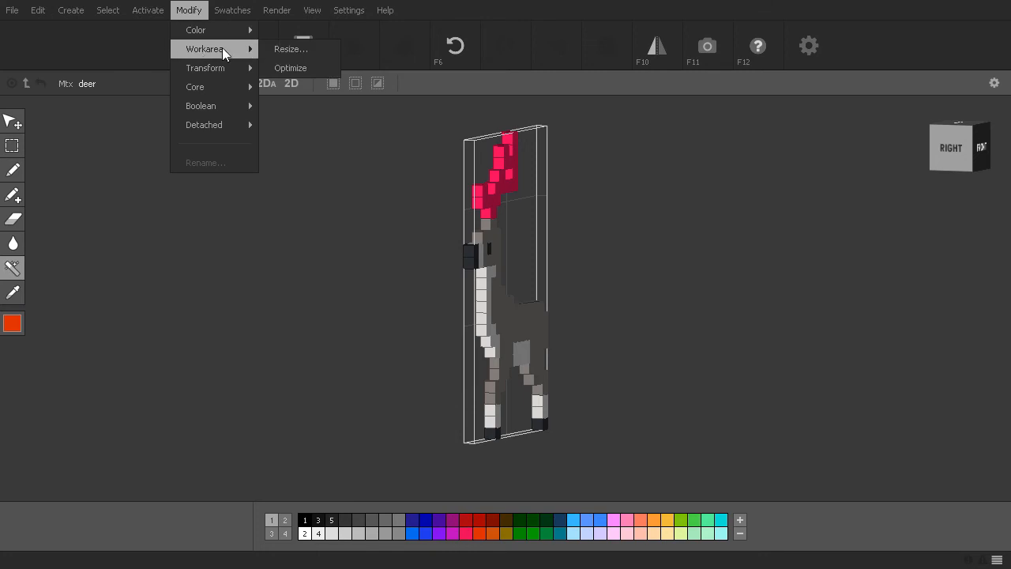
{"action": "left_click", "coordinate": [297, 49]}
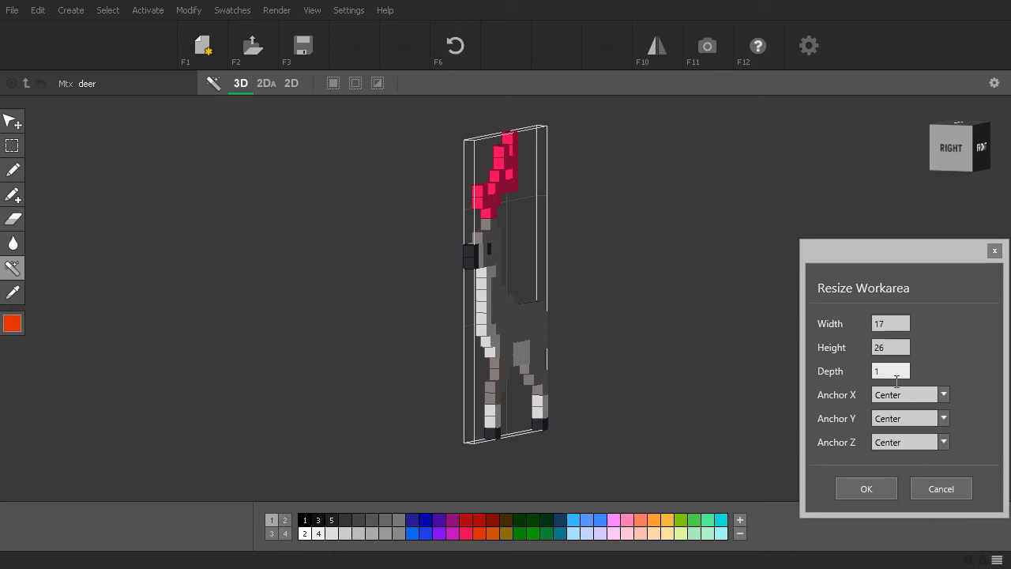
{"action": "key", "text": "BackSpace"}
{"action": "type", "text": "7"}
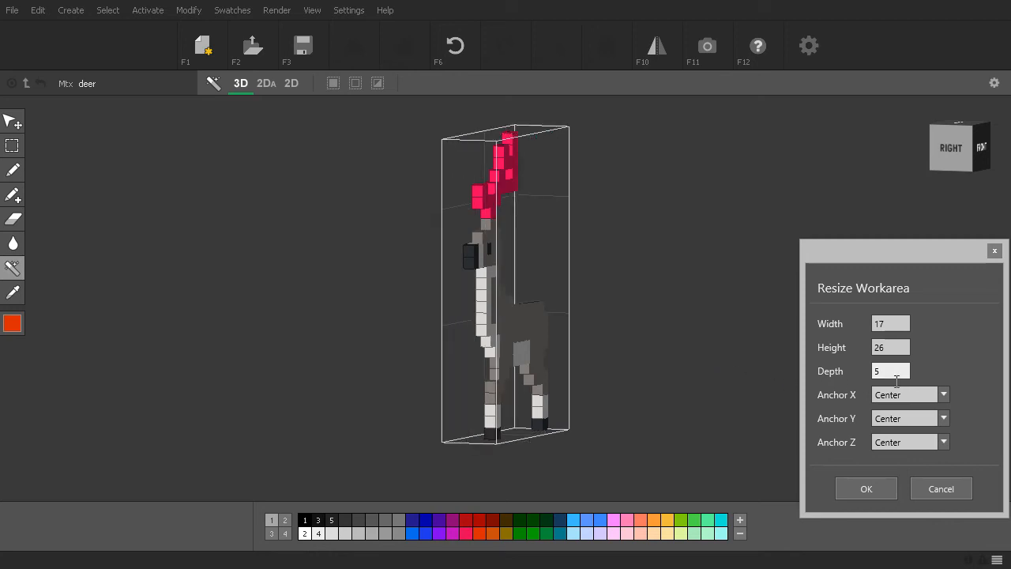
{"action": "left_click", "coordinate": [882, 488]}
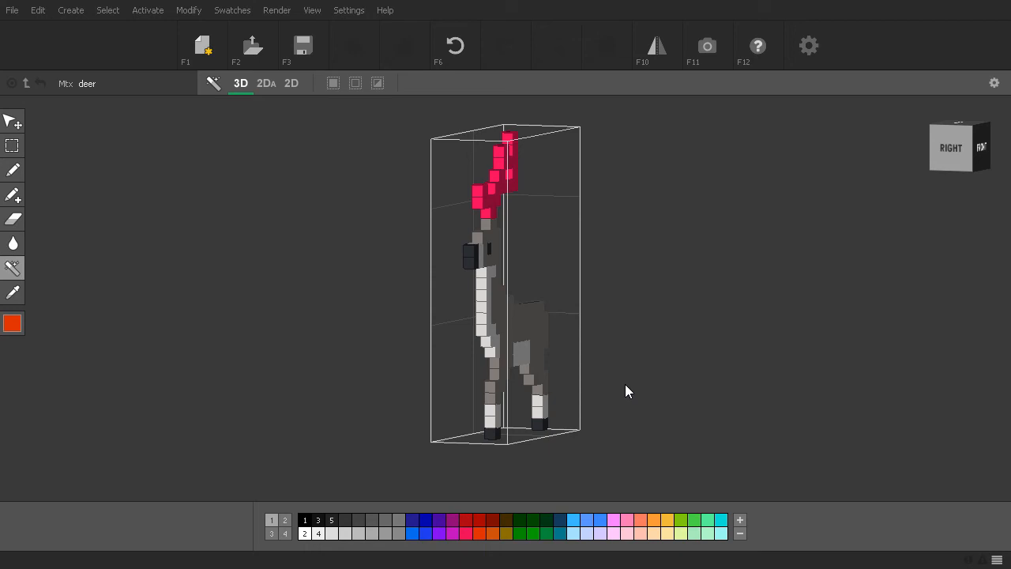
- Select all of the deer's voxels and move them one voxel to each side and back to the centre
{"action": "right_click_drag", "start_coordinate": [625, 384], "coordinate": [641, 391]}
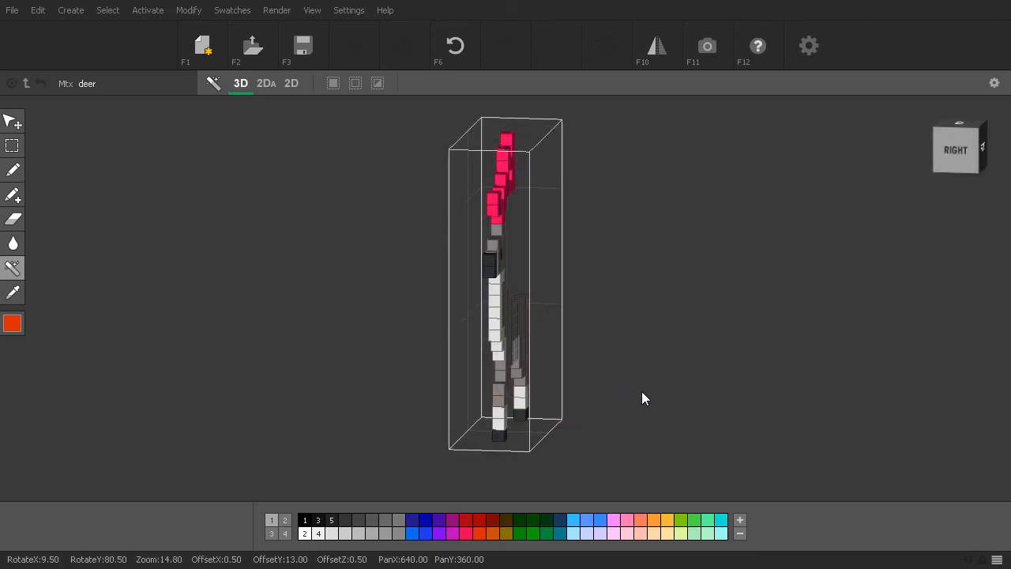
{"action": "key", "text": "ctrl+a"}
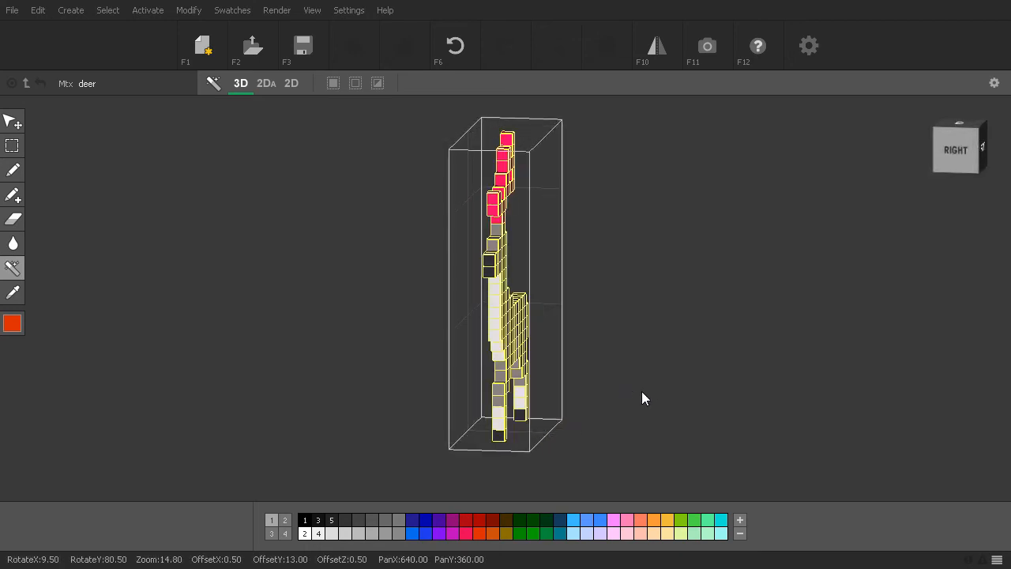
{"action": "key", "text": "Right"}
{"action": "key", "text": "Left"}
{"action": "key", "text": "Left"}
{"action": "key", "text": "Right"}
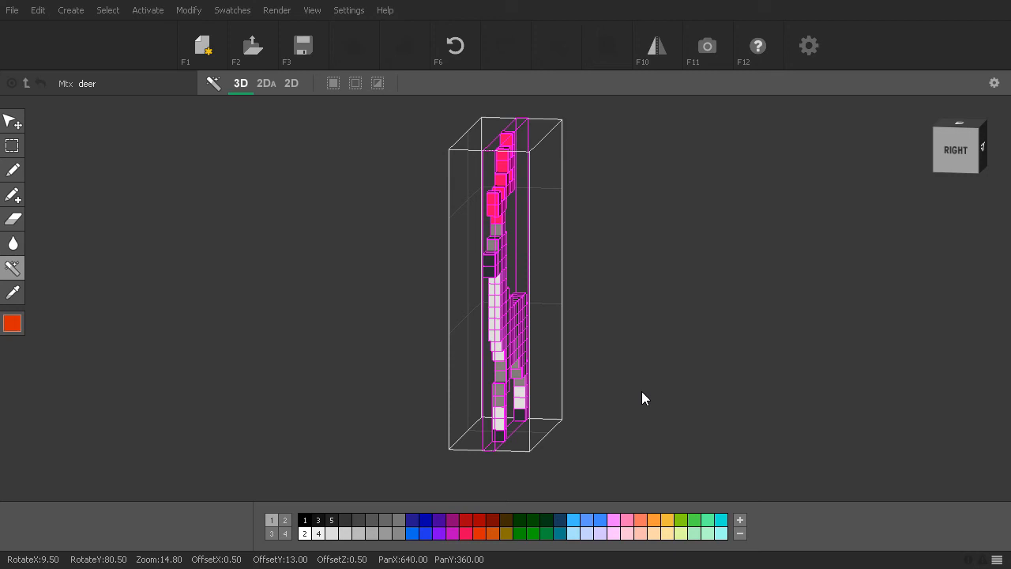
- Duplicate the selected deer voxels one voxel to each side to make the deer three voxels thick, and deselect
{"action": "key", "text": "shift+Left"}
{"action": "key", "text": "shift+Right"}
{"action": "key", "text": "shift+Right"}
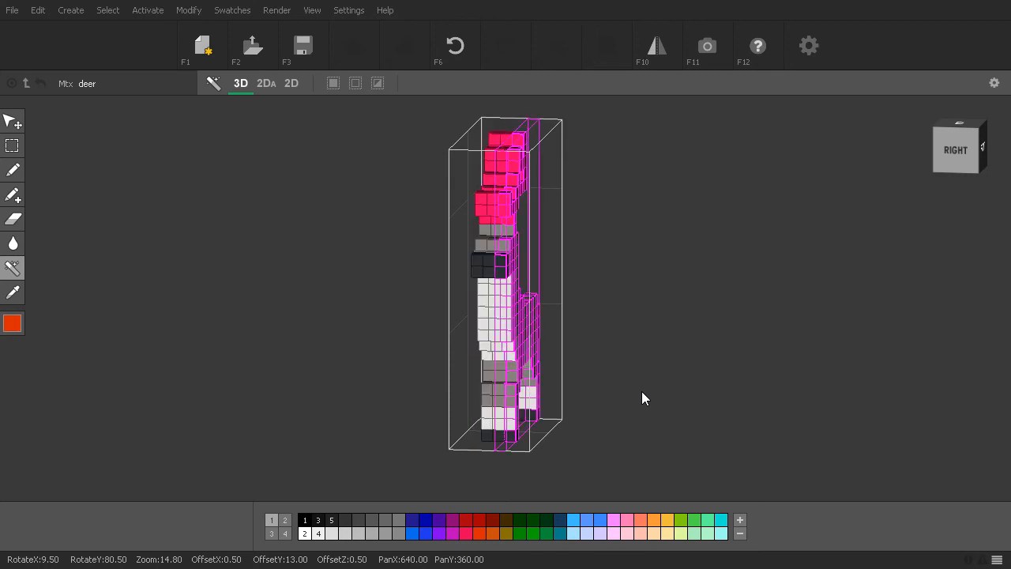
{"action": "left_click", "coordinate": [601, 392]}
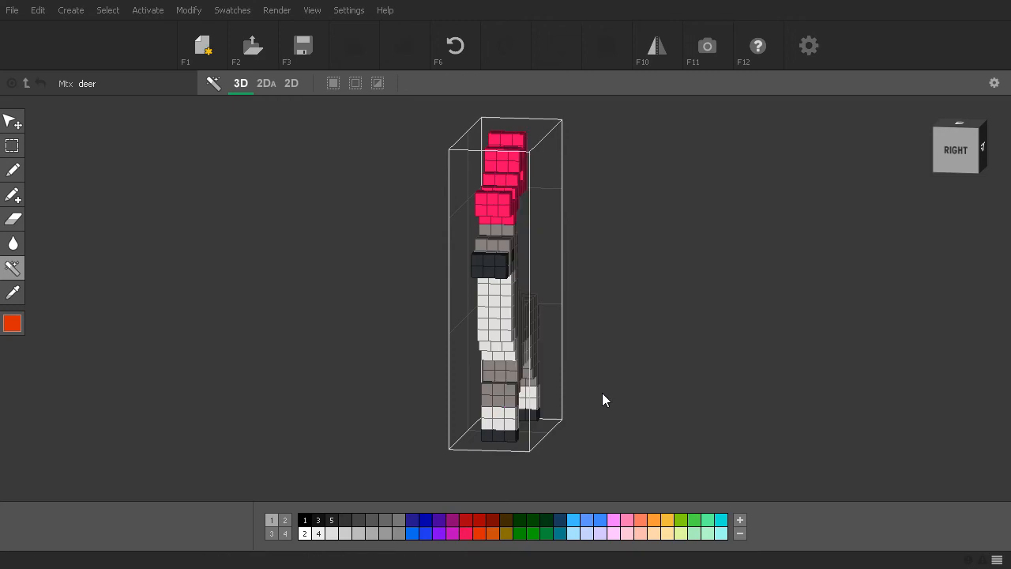
- Box-select the front and hind legs with their shoulder and thigh areas, duplicate them one voxel outward on both sides, and deselect
{"action": "left_click", "coordinate": [13, 148]}
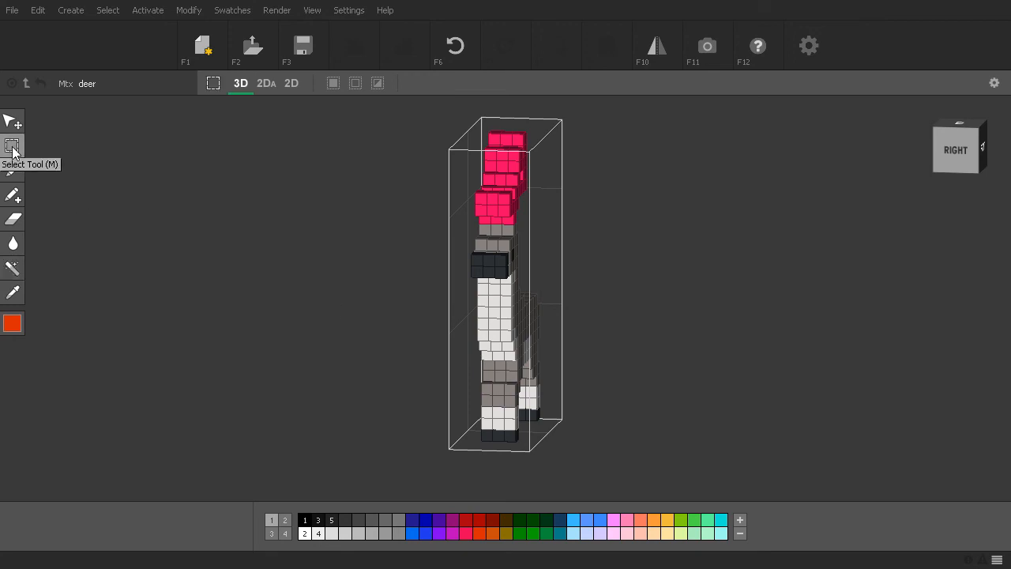
{"action": "right_click_drag", "start_coordinate": [365, 334], "coordinate": [235, 330]}
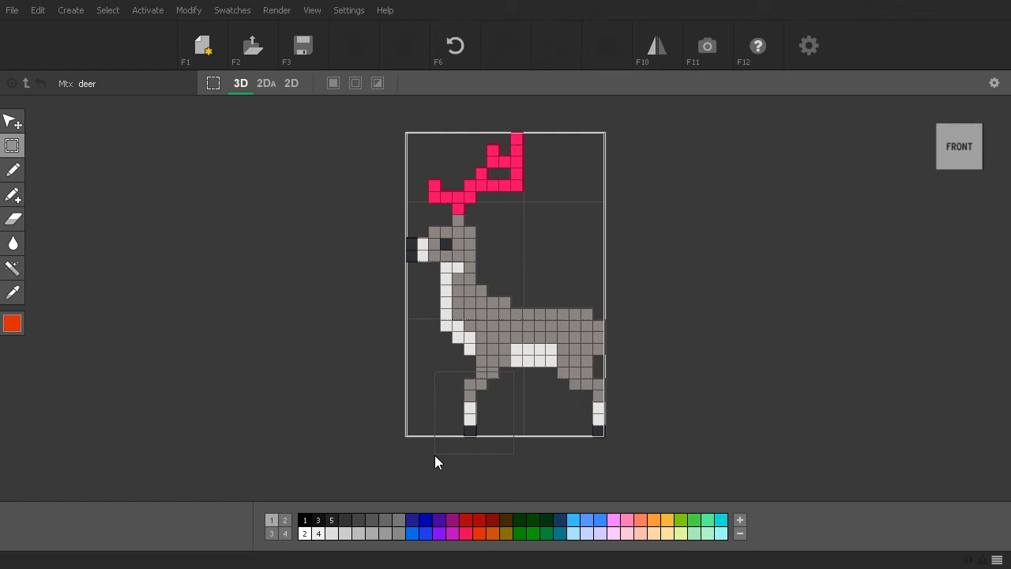
{"action": "left_click_drag", "start_coordinate": [513, 372], "coordinate": [435, 455]}
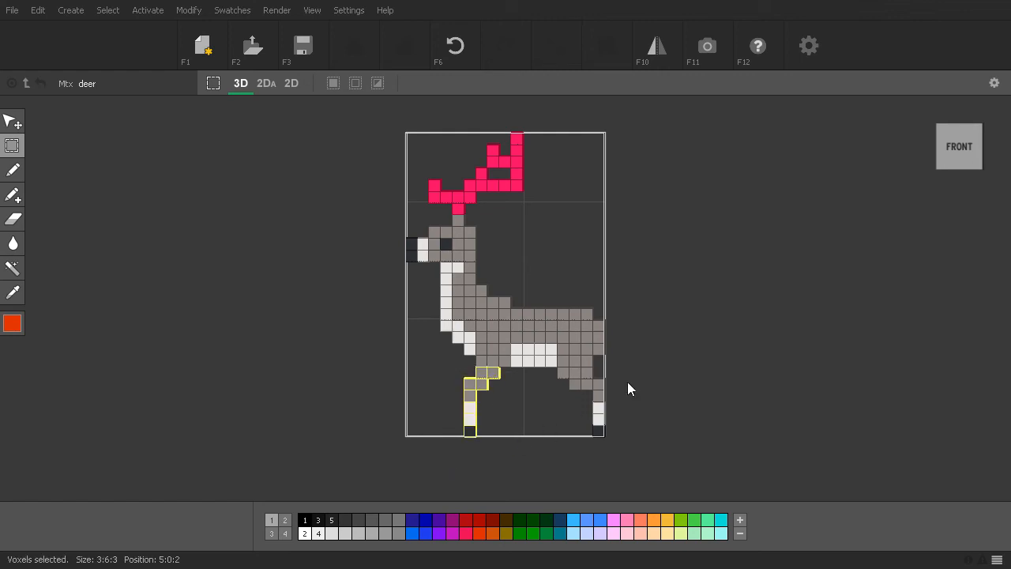
{"action": "left_click_drag", "start_coordinate": [635, 366], "coordinate": [537, 447]}
{"action": "left_click_drag", "start_coordinate": [557, 322], "coordinate": [589, 377]}
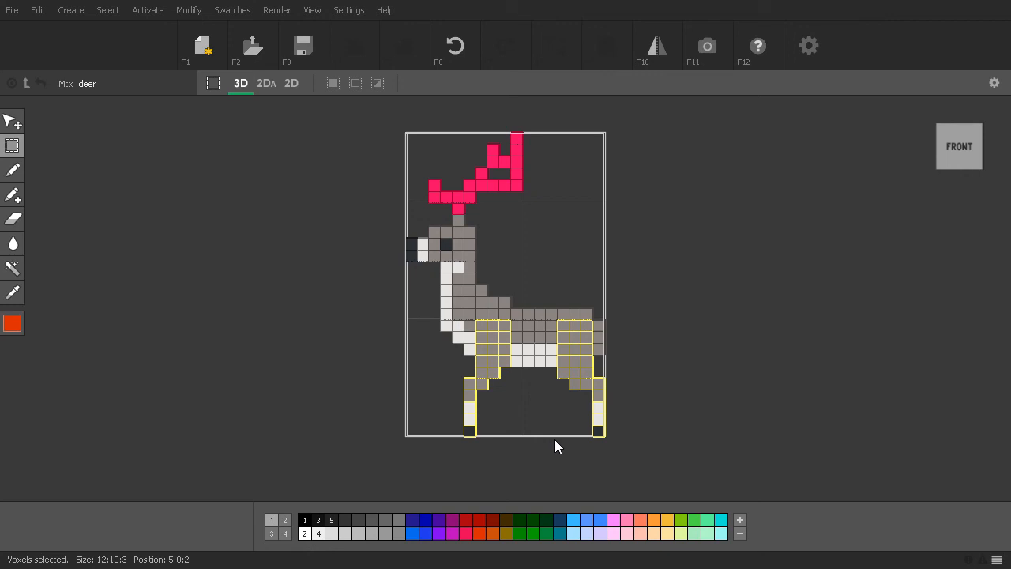
{"action": "right_click_drag", "start_coordinate": [382, 445], "coordinate": [526, 447]}
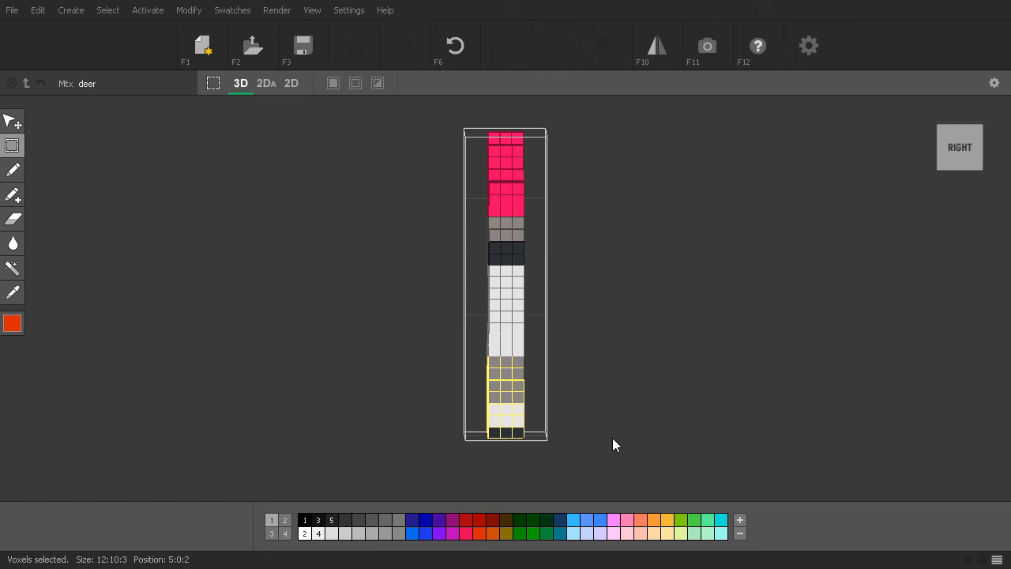
{"action": "key", "text": "shift+Right"}
{"action": "key", "text": "shift+Left"}
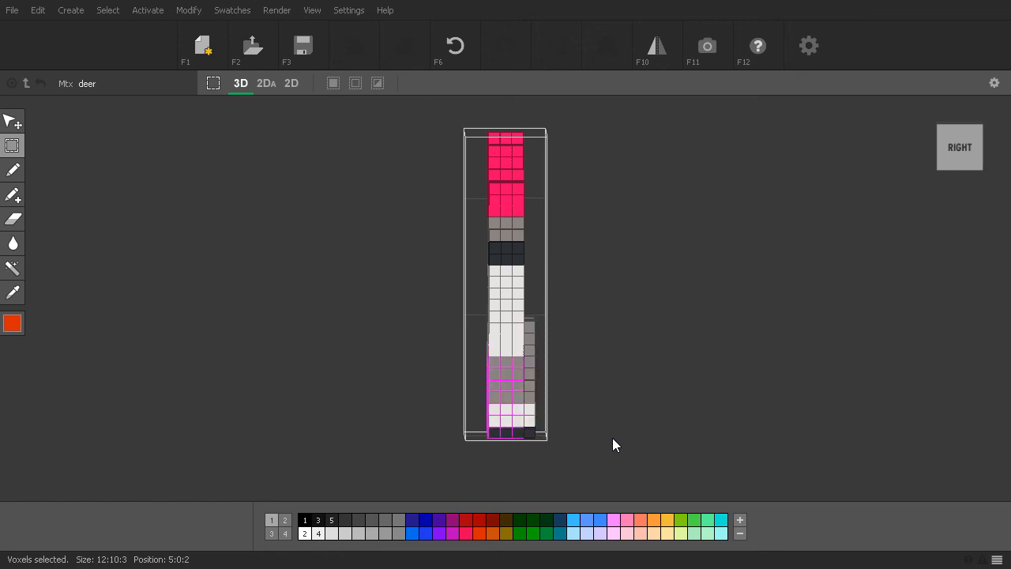
{"action": "key", "text": "shift+Left"}
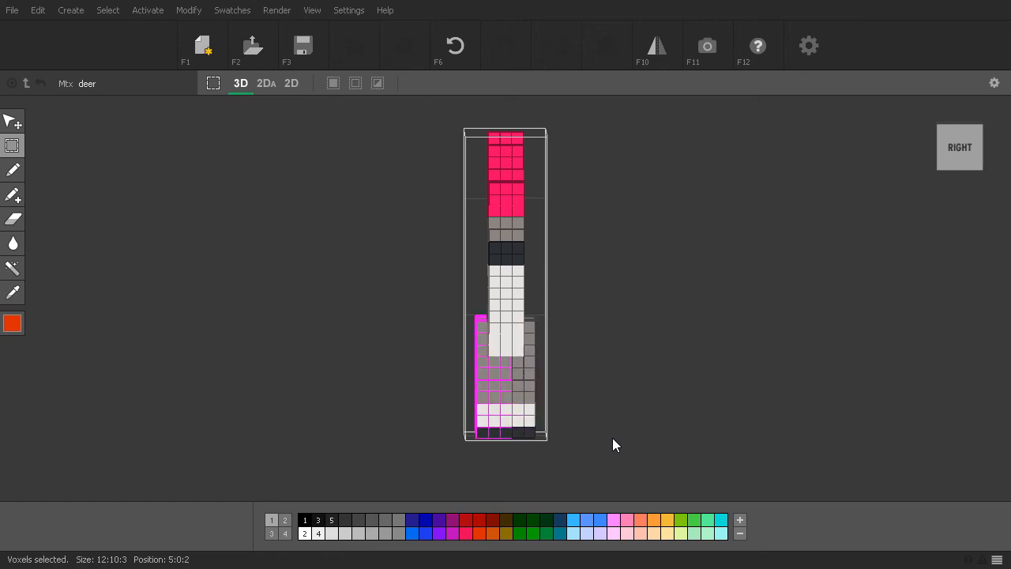
{"action": "key", "text": "ctrl+d"}
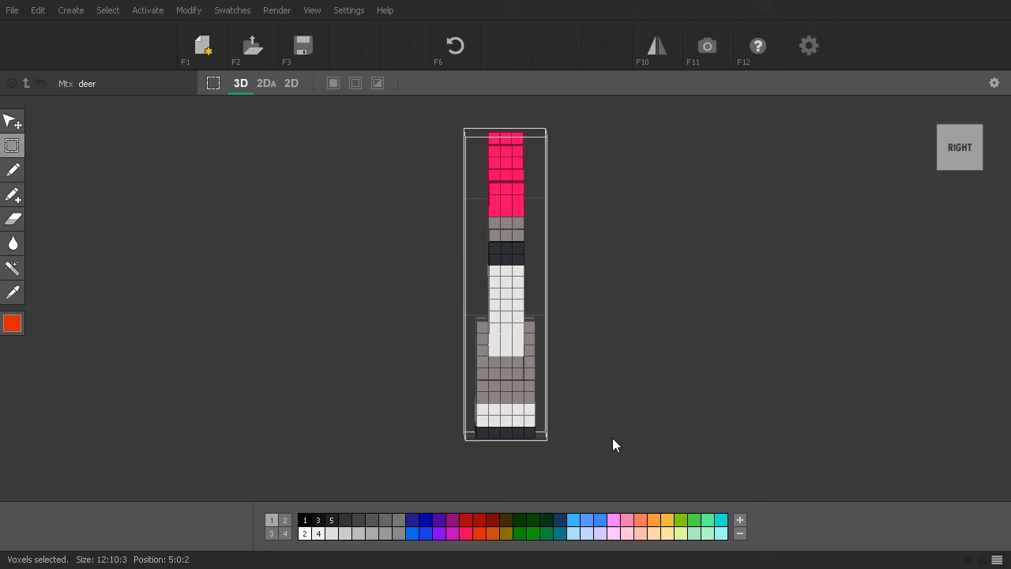
- Delete the three-voxel-wide middle part of the front and hind legs to leave four separate legs
{"action": "left_click_drag", "start_coordinate": [494, 373], "coordinate": [523, 461]}
{"action": "right_click_drag", "start_coordinate": [648, 429], "coordinate": [553, 387]}
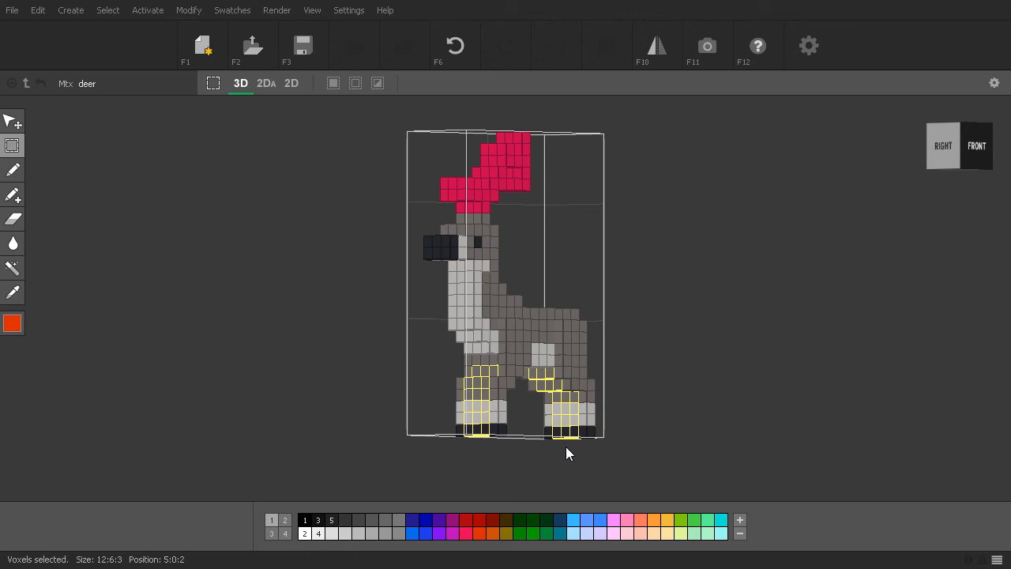
{"action": "key", "text": "Delete"}
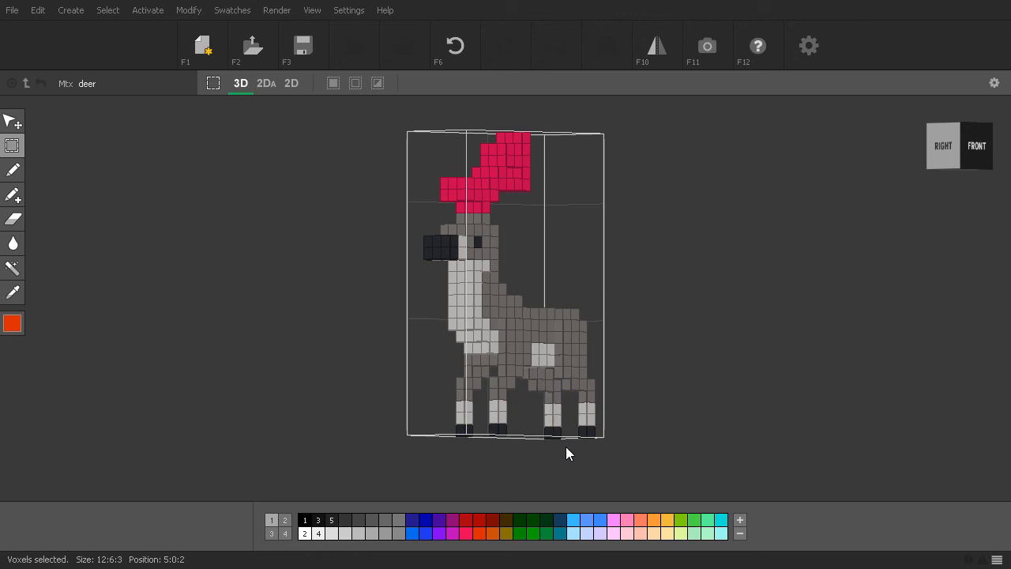
- Narrow the deer's snout to one voxel by deleting its outer voxels on both sides in 2DA mode
{"action": "right_click_drag", "start_coordinate": [512, 452], "coordinate": [481, 471]}
{"action": "left_click_drag", "start_coordinate": [437, 259], "coordinate": [440, 273]}
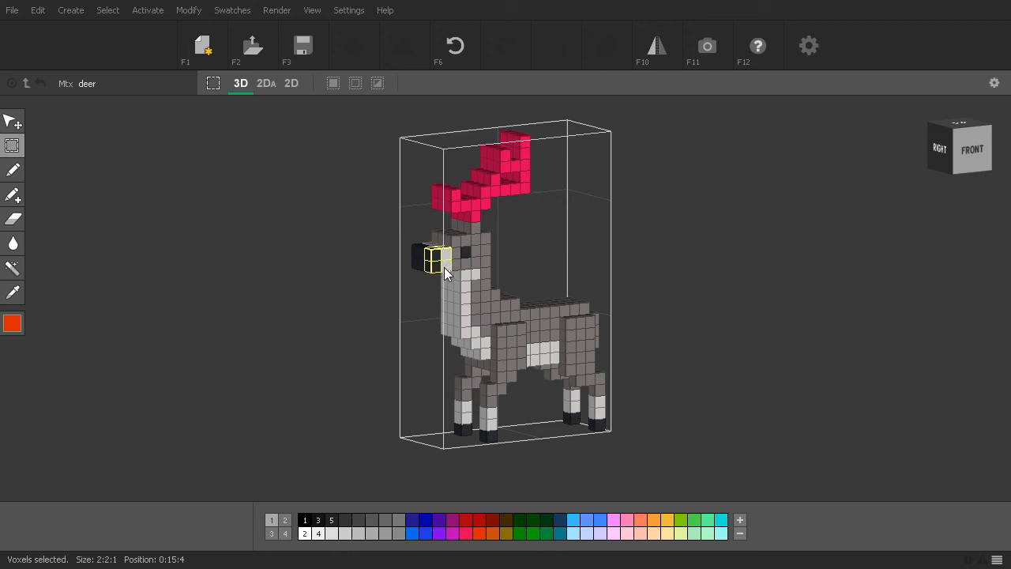
{"action": "left_click", "coordinate": [265, 83]}
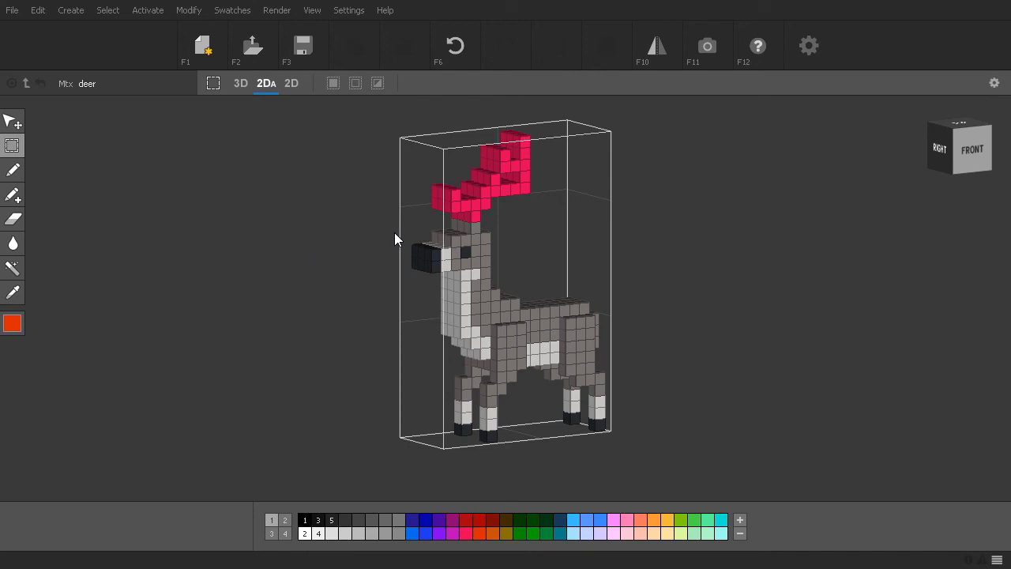
{"action": "left_click_drag", "start_coordinate": [439, 260], "coordinate": [427, 271]}
{"action": "right_click_drag", "start_coordinate": [344, 315], "coordinate": [545, 296]}
{"action": "left_click_drag", "start_coordinate": [592, 257], "coordinate": [600, 269]}
{"action": "right_click_drag", "start_coordinate": [696, 286], "coordinate": [551, 270]}
{"action": "key", "text": "Delete"}
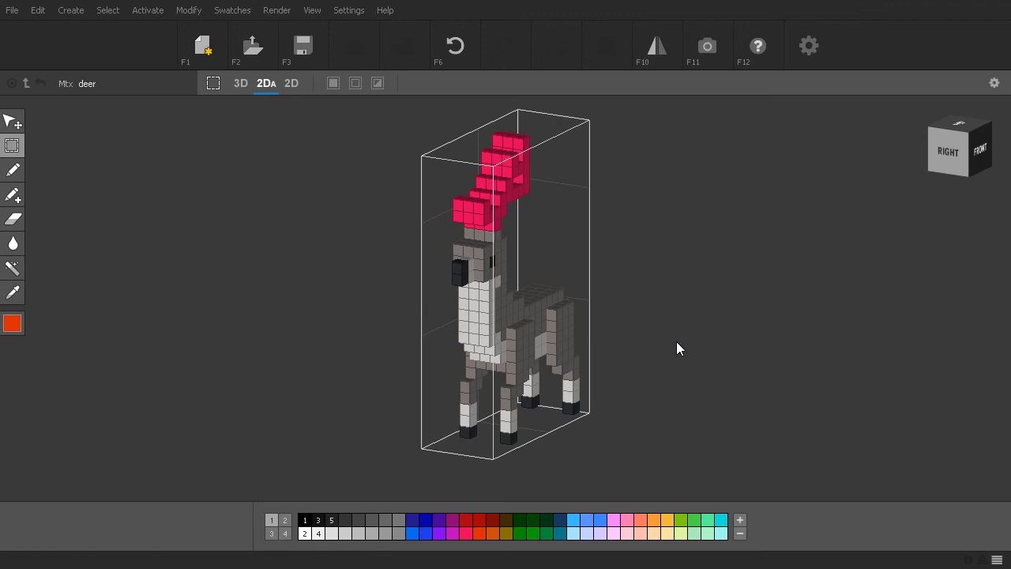